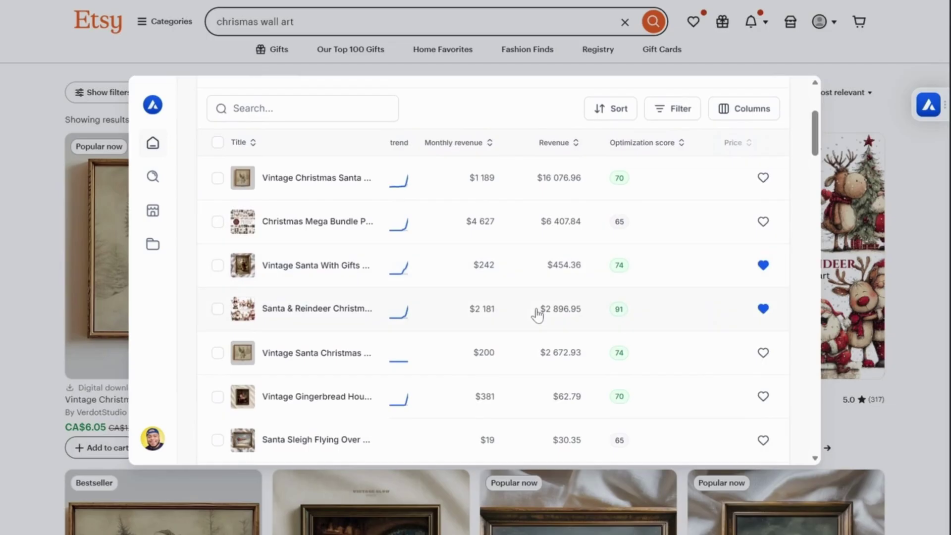
Scroll through Alura's revenue table for the vintage Santa wall-art listings.
scroll(538, 313, down, 2)
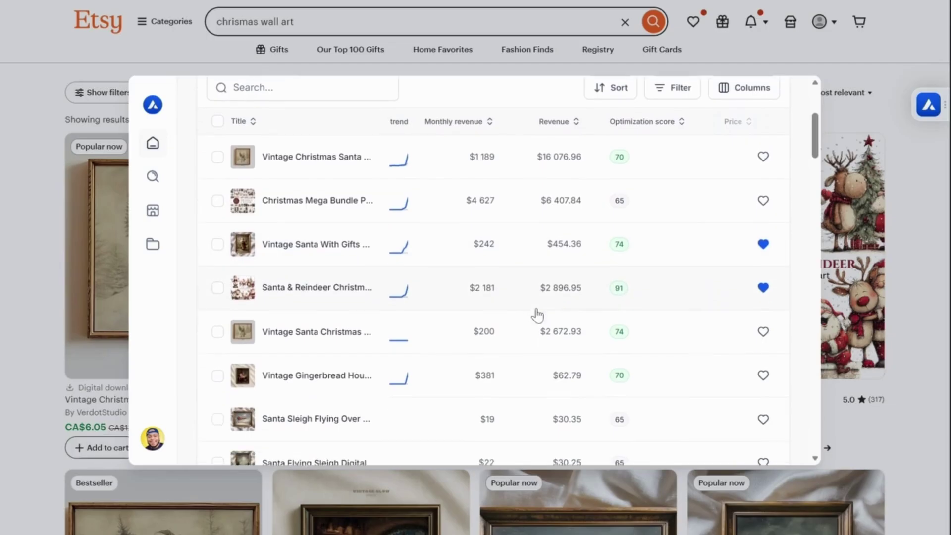
scroll(538, 314, down, 1)
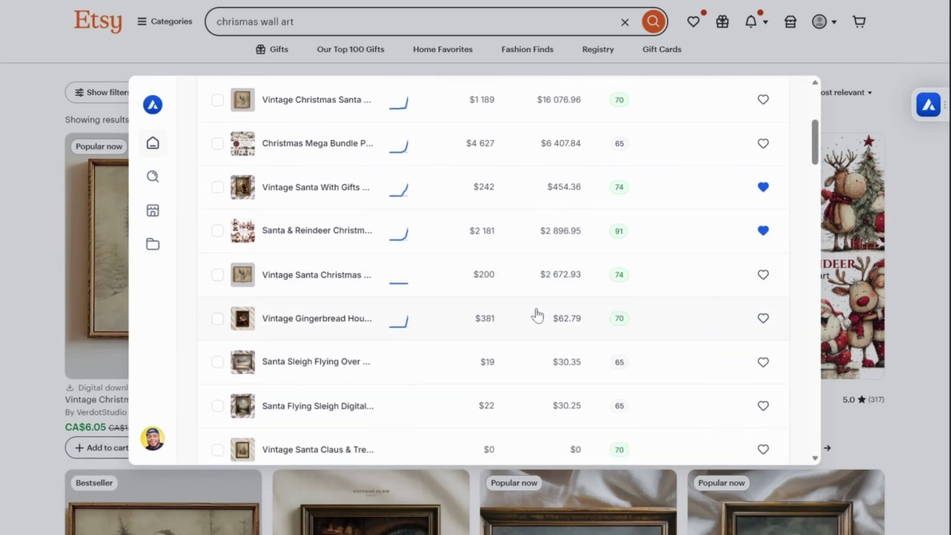
scroll(537, 314, down, 1)
scroll(538, 314, down, 1)
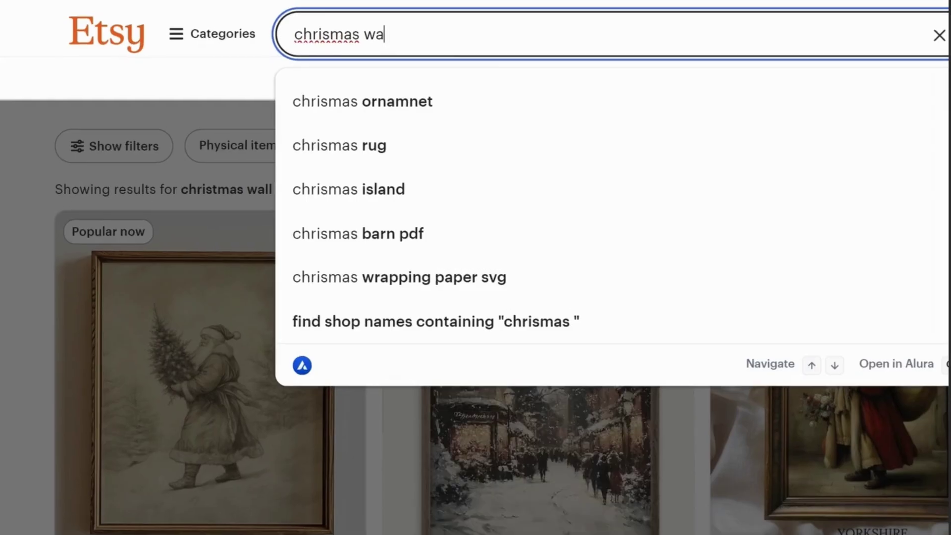
Search Etsy for Christmas wall art and sort Alura's results by creation date, newest first.
text(ll art)
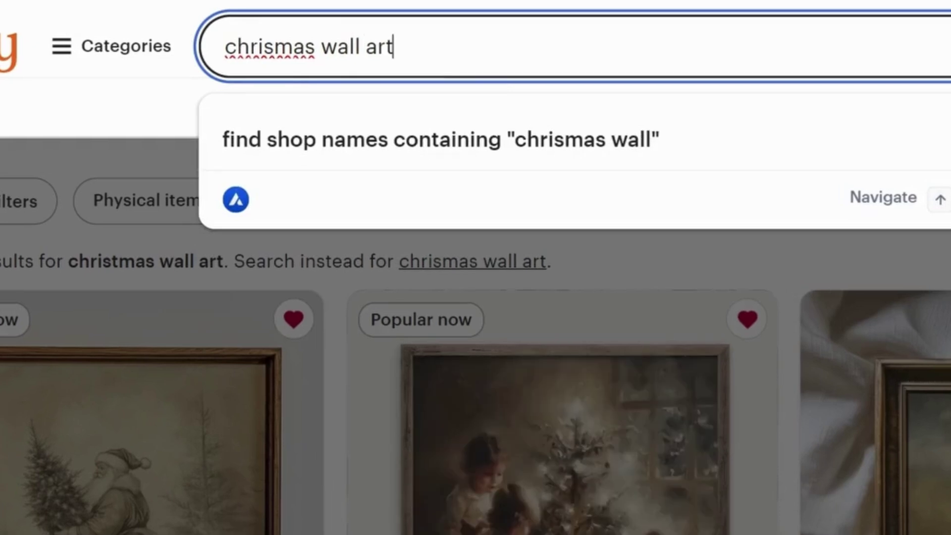
key(Return)
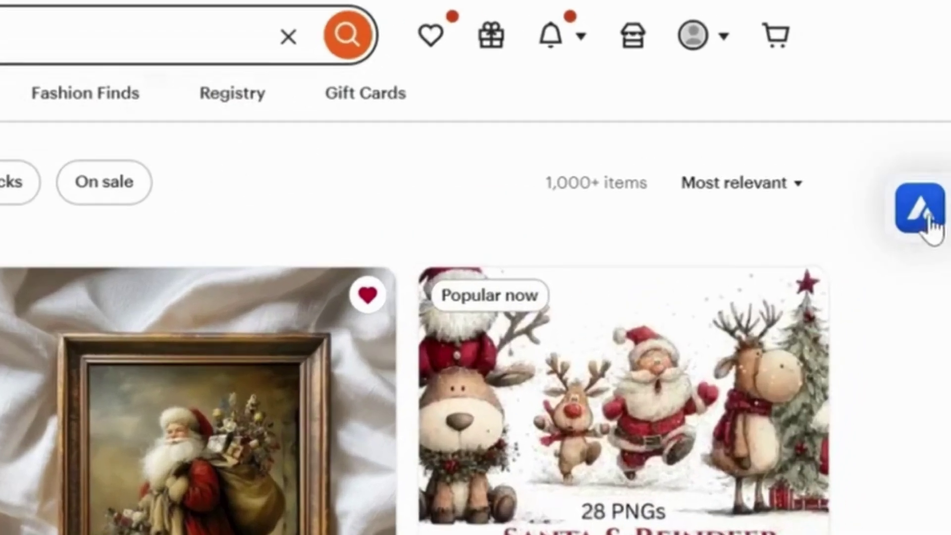
click(916, 218)
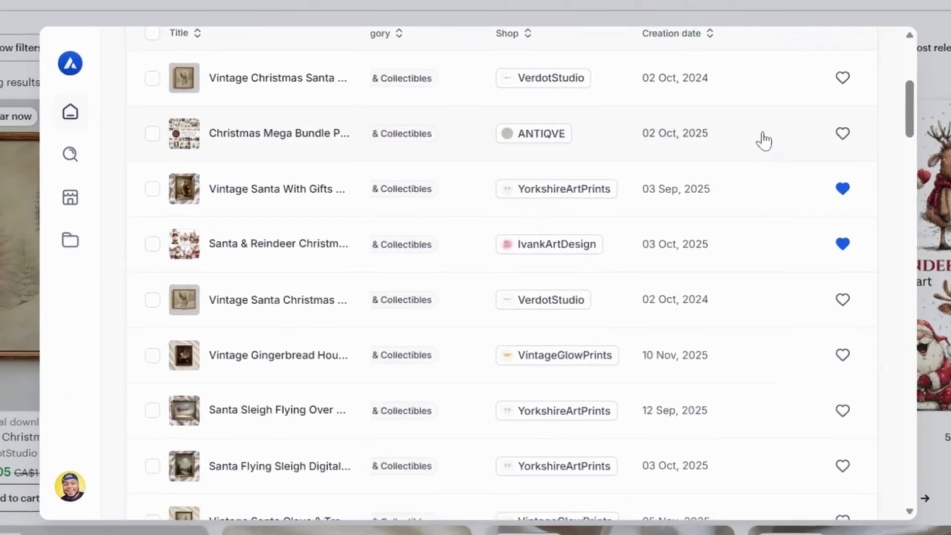
scroll(788, 130, down, 2)
scroll(791, 129, down, 2)
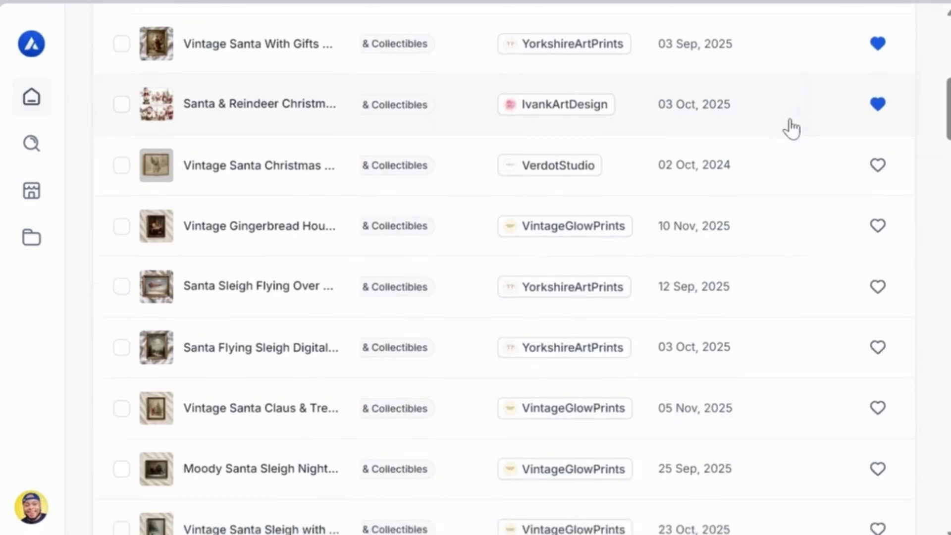
scroll(791, 130, down, 1)
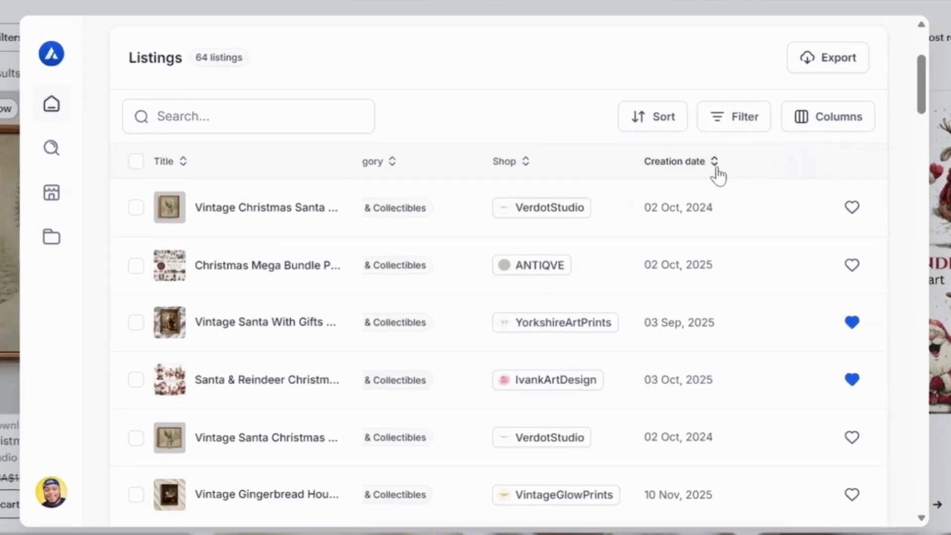
click(751, 149)
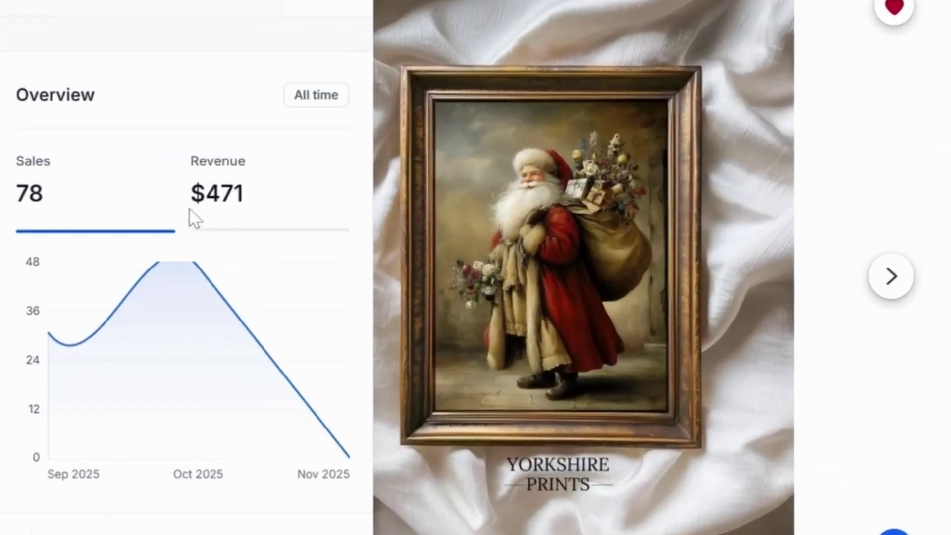
Check the Yorkshire Prints Santa listing's sales chart, then scroll down to its five-star reviews.
mouse_move(167, 292)
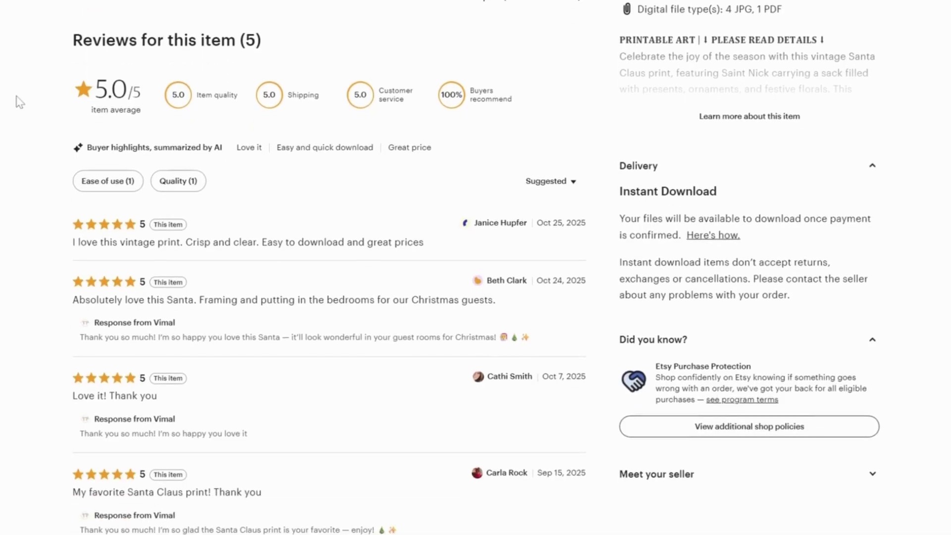
scroll(19, 102, down, 2)
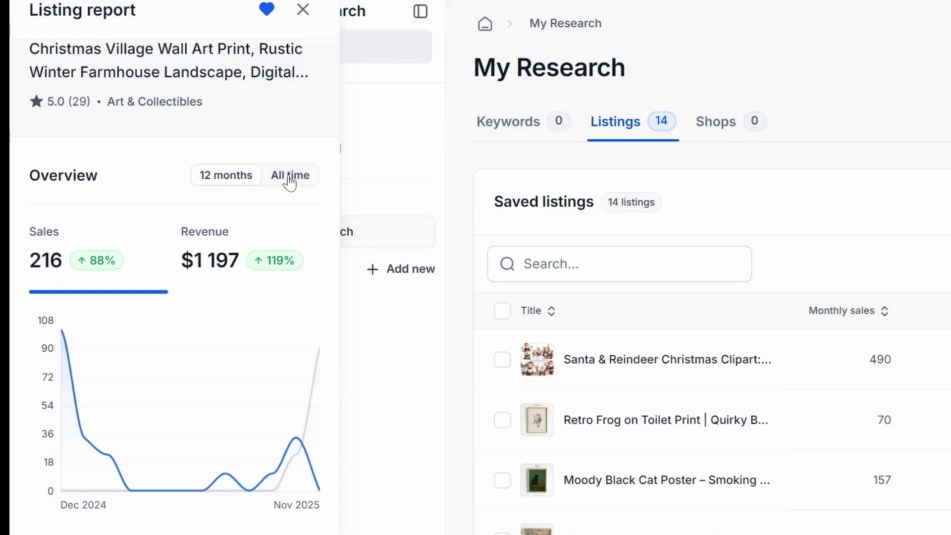
Compare the listing's all-time sales of 332 with its last 12 months of sales.
click(290, 181)
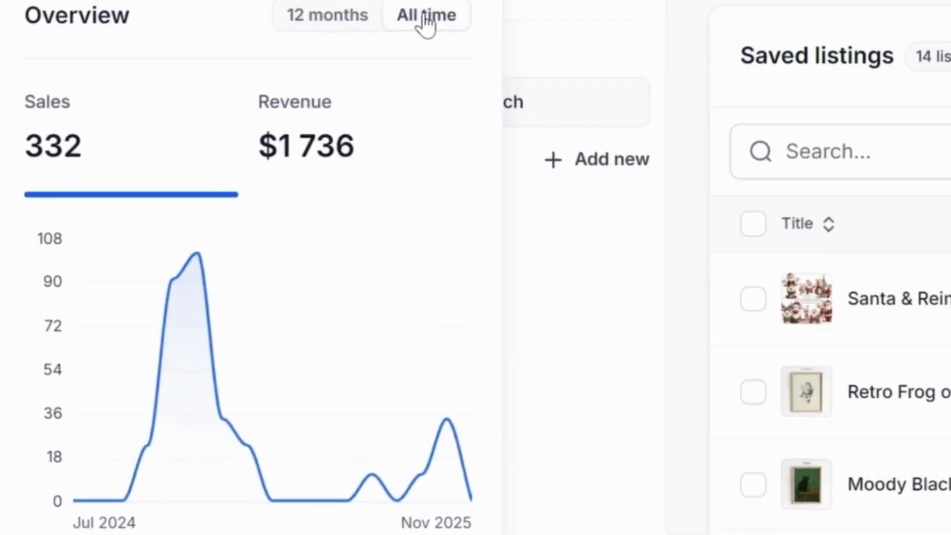
click(343, 17)
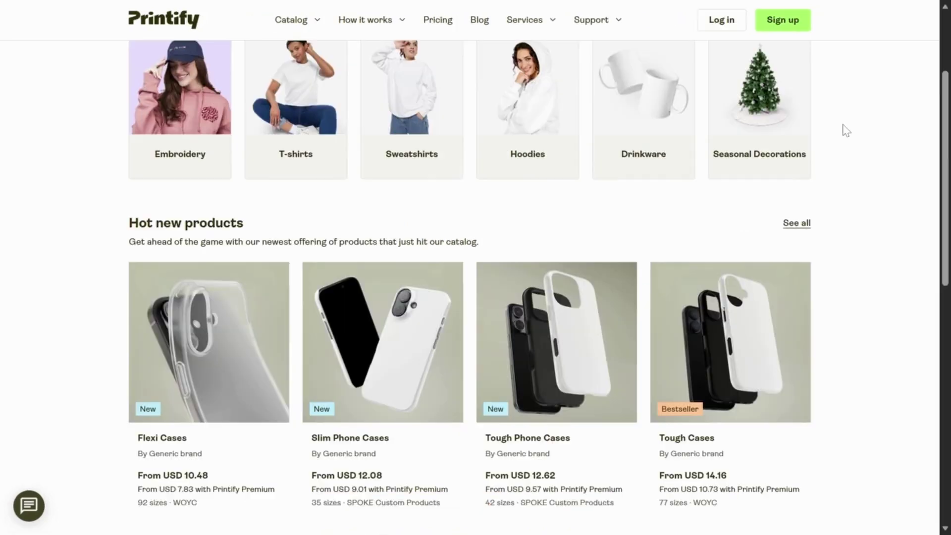
Scroll the Printify catalog past the hot new products and starter essentials.
scroll(846, 130, down, 2)
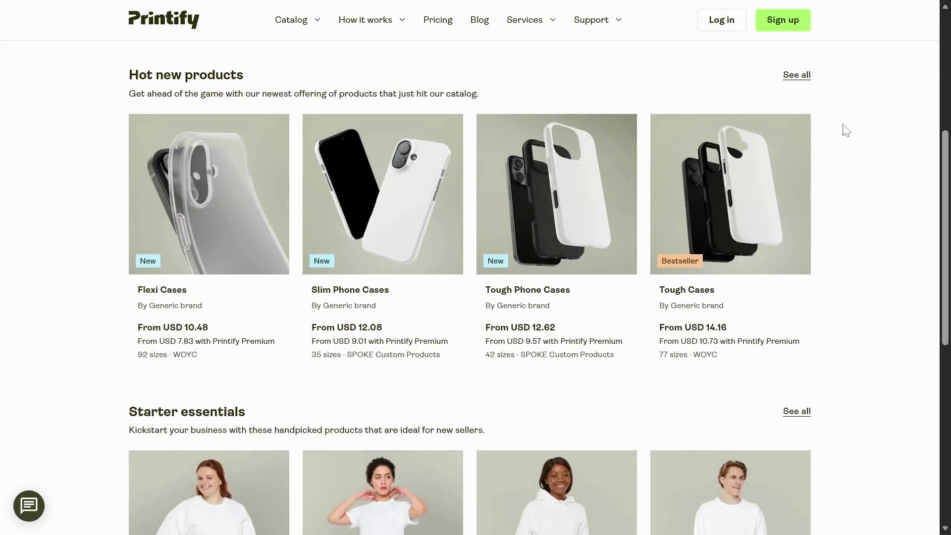
scroll(845, 130, down, 5)
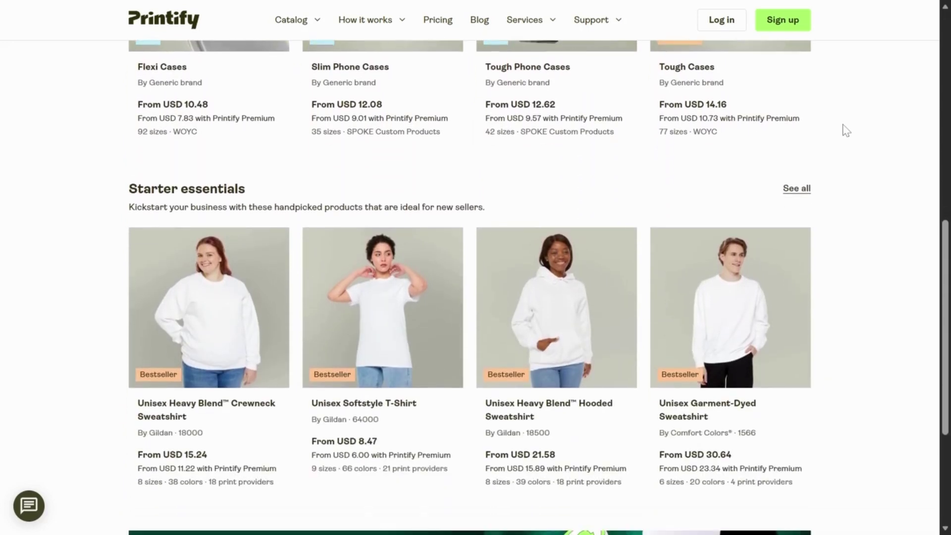
scroll(846, 131, down, 4)
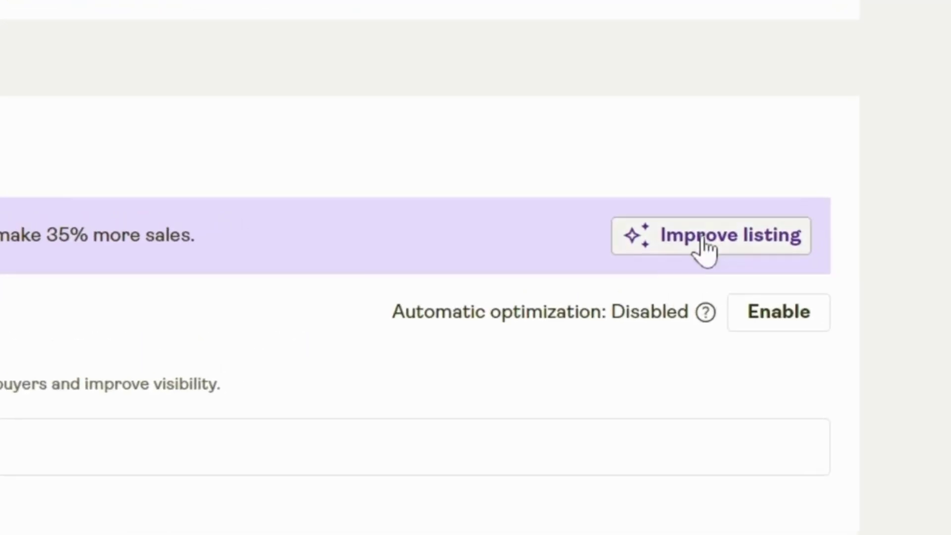
Generate an AI title, description and keywords for the Christmas mug and review the description.
click(699, 287)
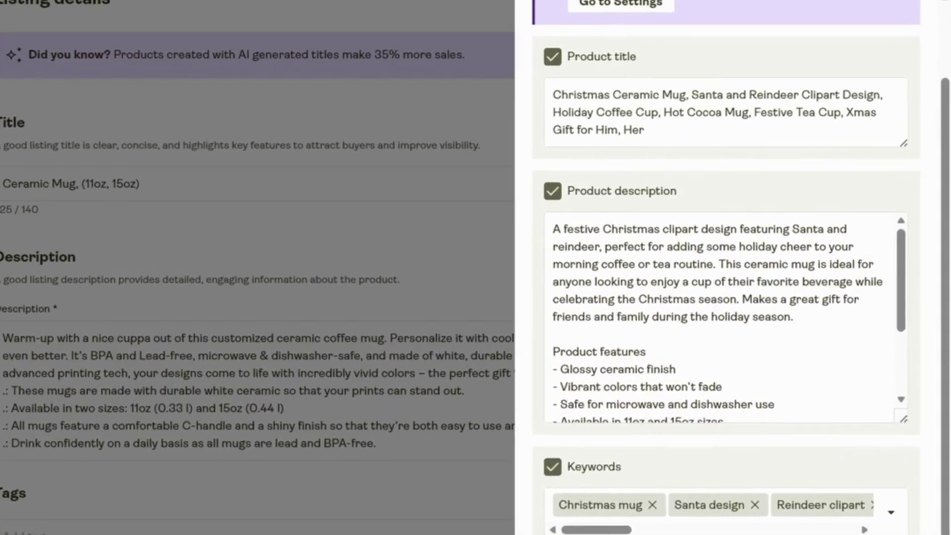
scroll(723, 317, down, 3)
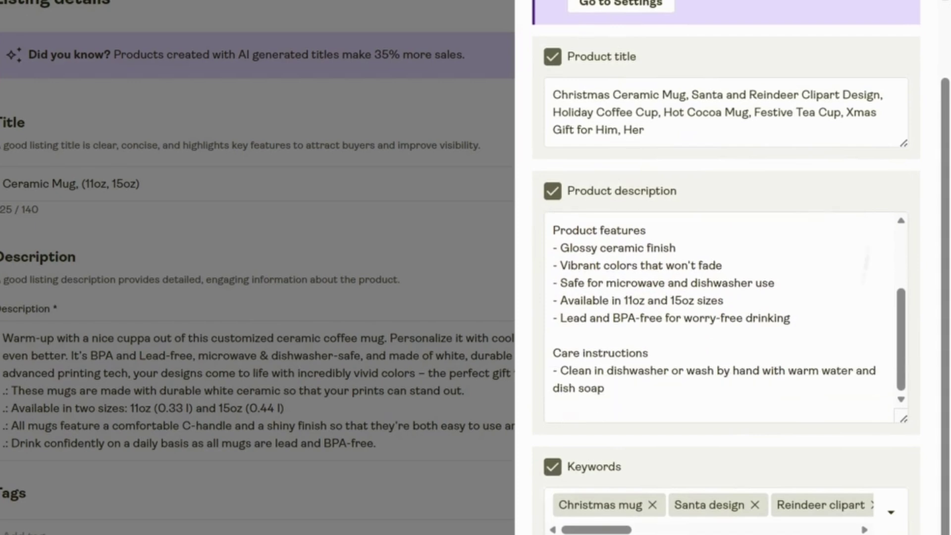
scroll(723, 307, up, 2)
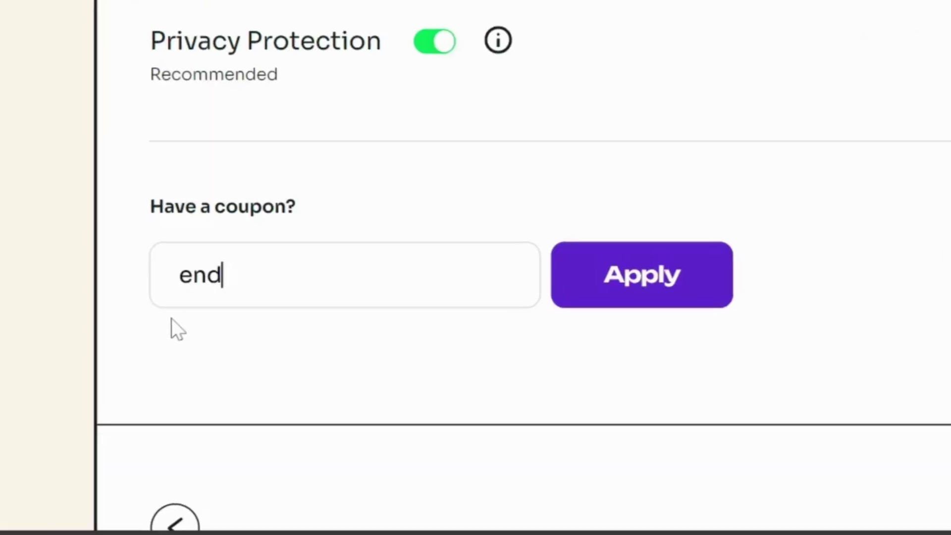
Enter the coupon code and turn off privacy protection, bringing the domain total to $1.00.
text(atah)
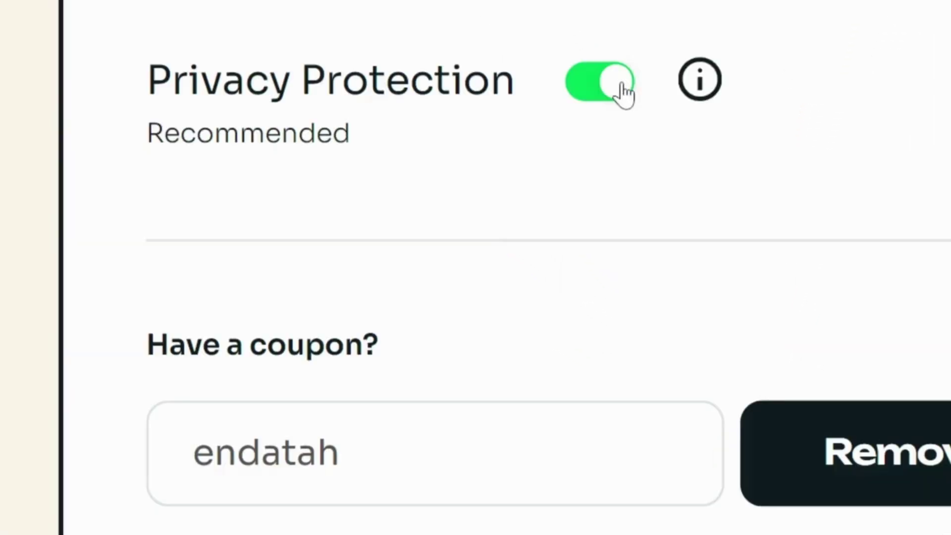
click(615, 89)
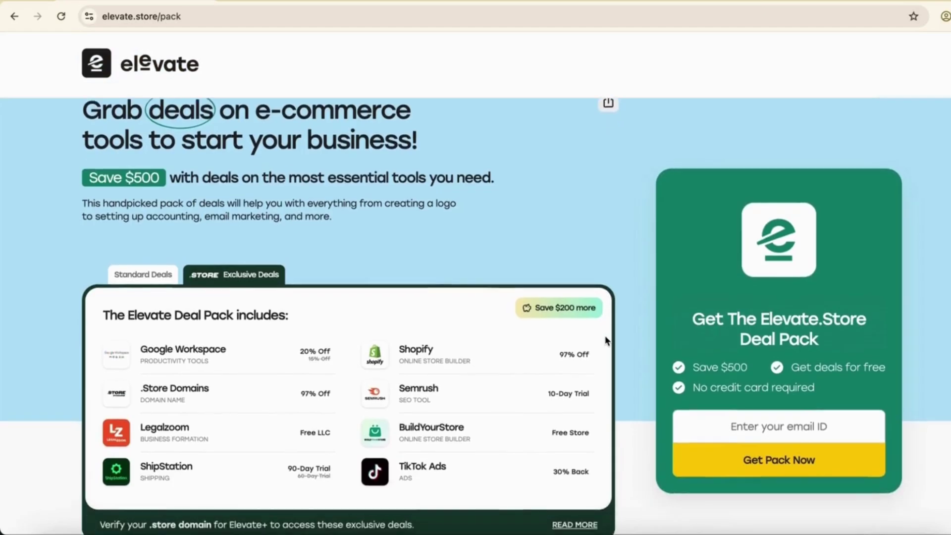
Open Elevate's business-tool deals and filter them to Analytics, then Business Operations.
scroll(606, 340, down, 3)
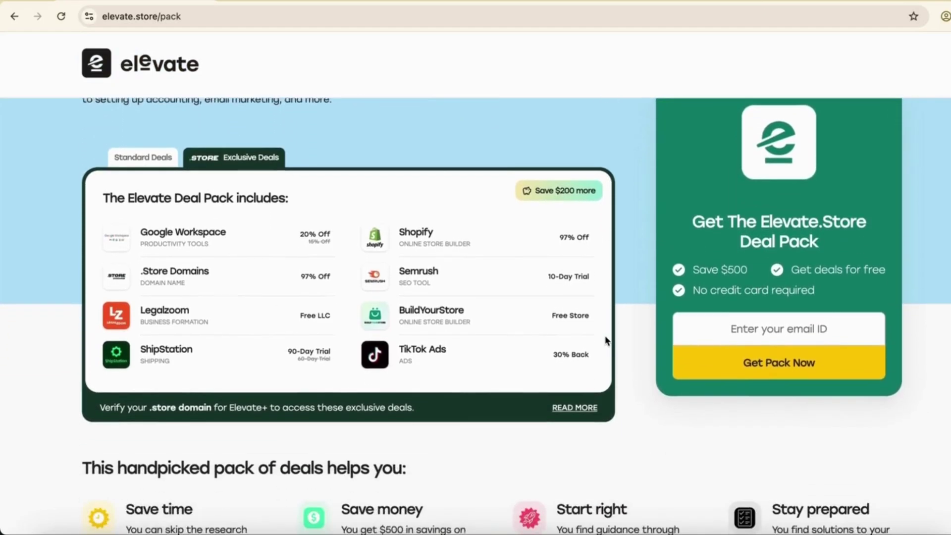
scroll(607, 341, down, 5)
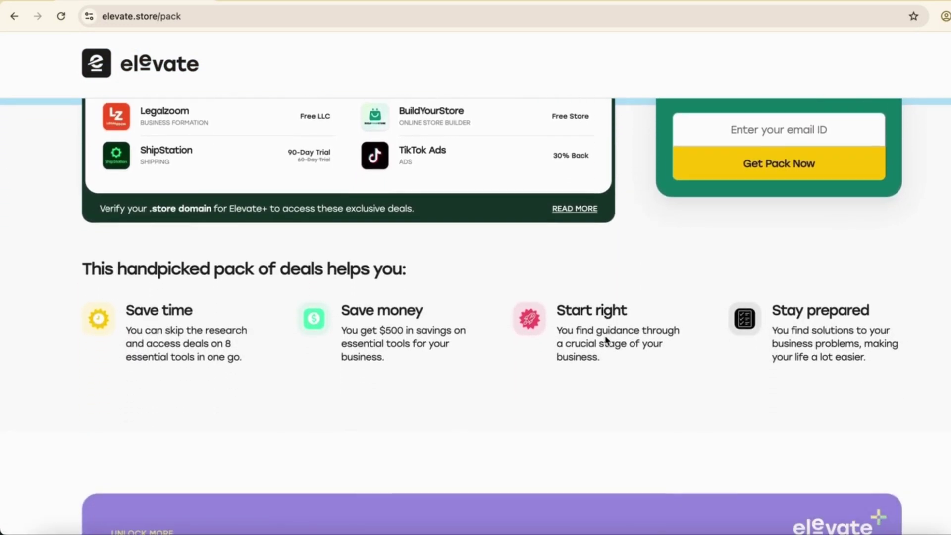
scroll(606, 341, down, 4)
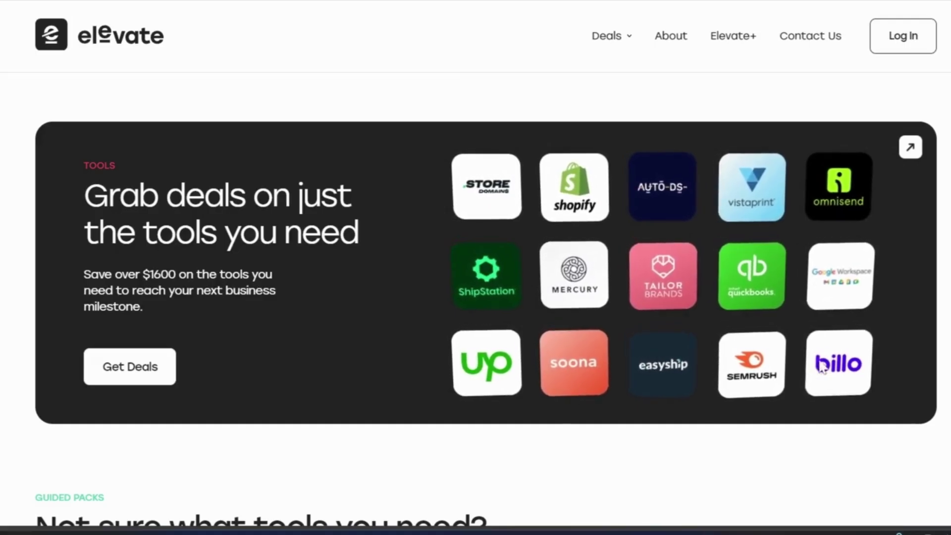
click(858, 281)
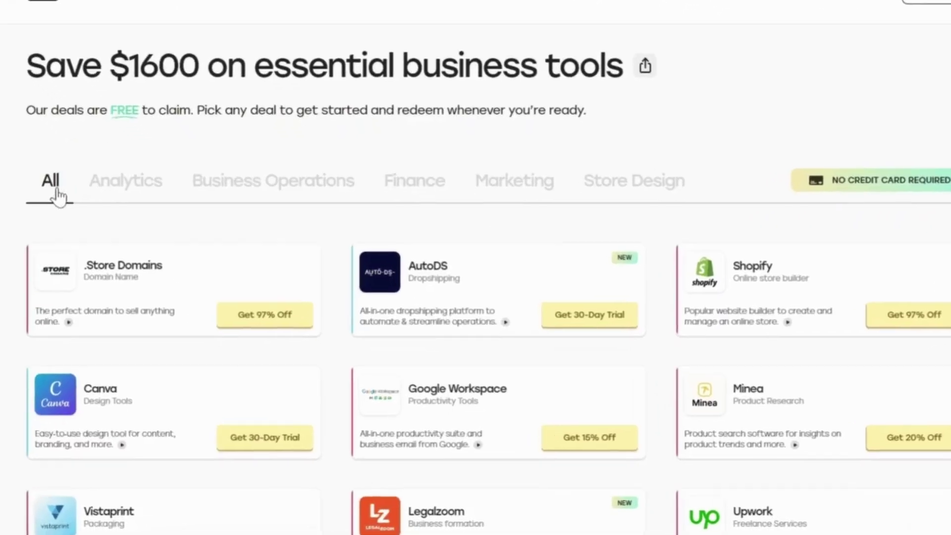
click(111, 197)
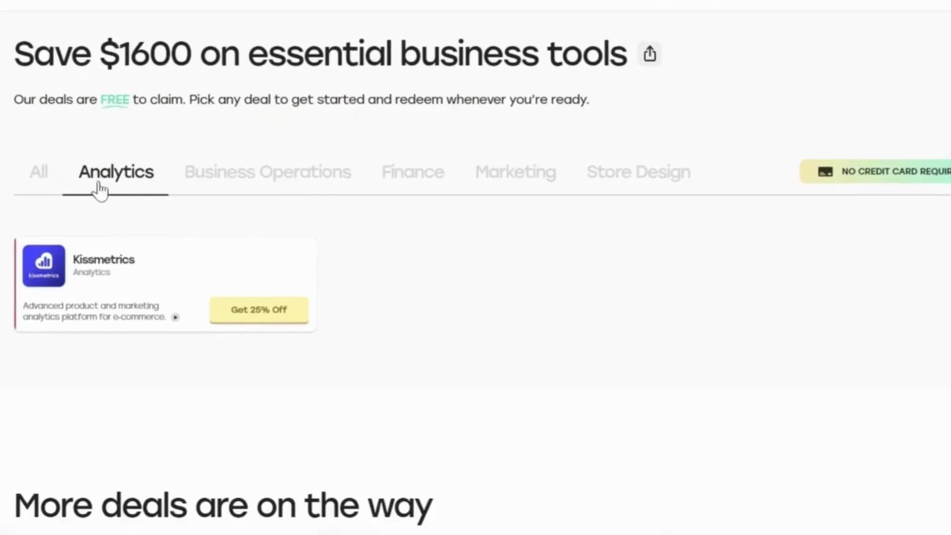
click(246, 180)
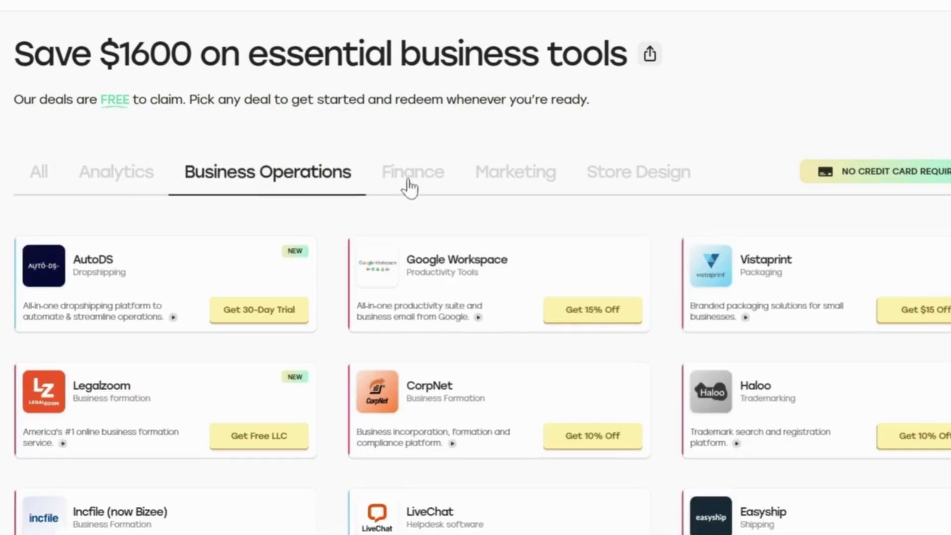
scroll(409, 187, up, 5)
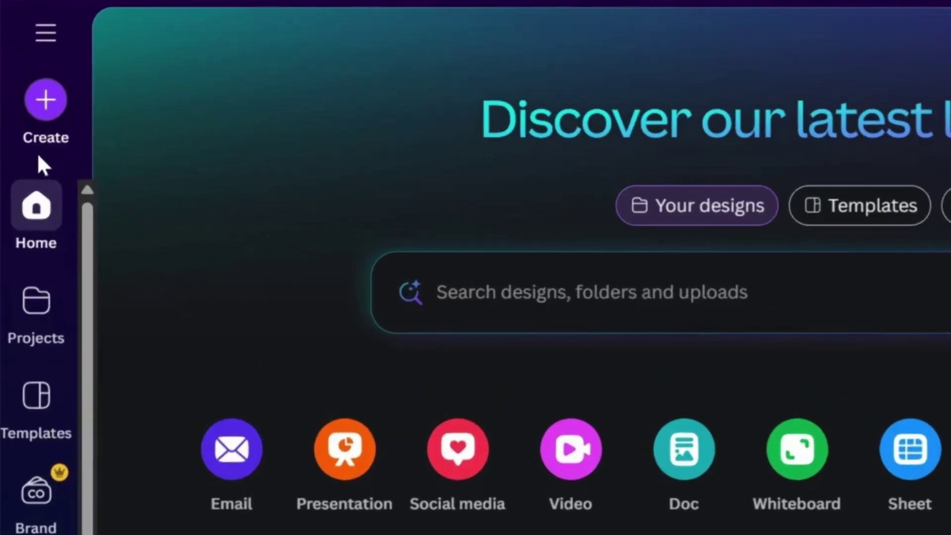
Create a new Canva design with a custom 2×3 in size.
click(59, 139)
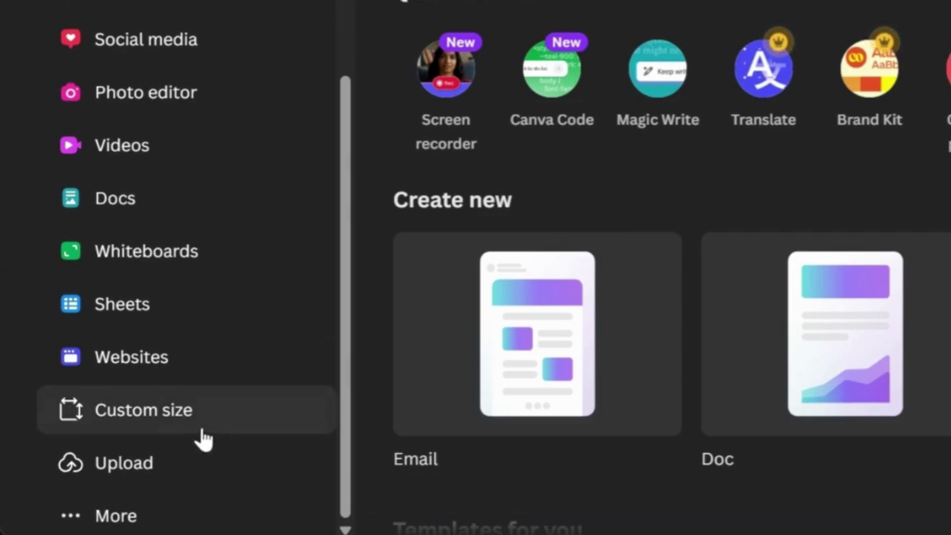
click(202, 430)
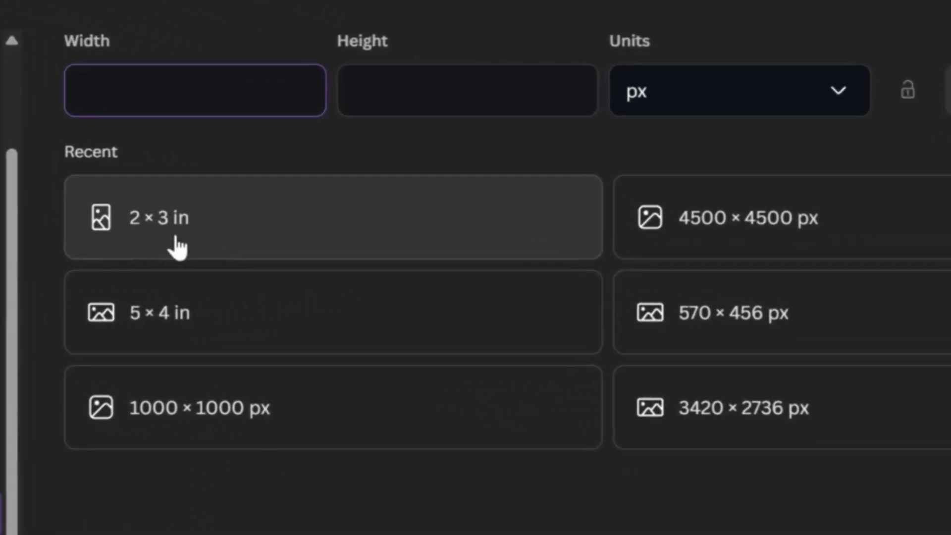
click(177, 246)
click(31, 357)
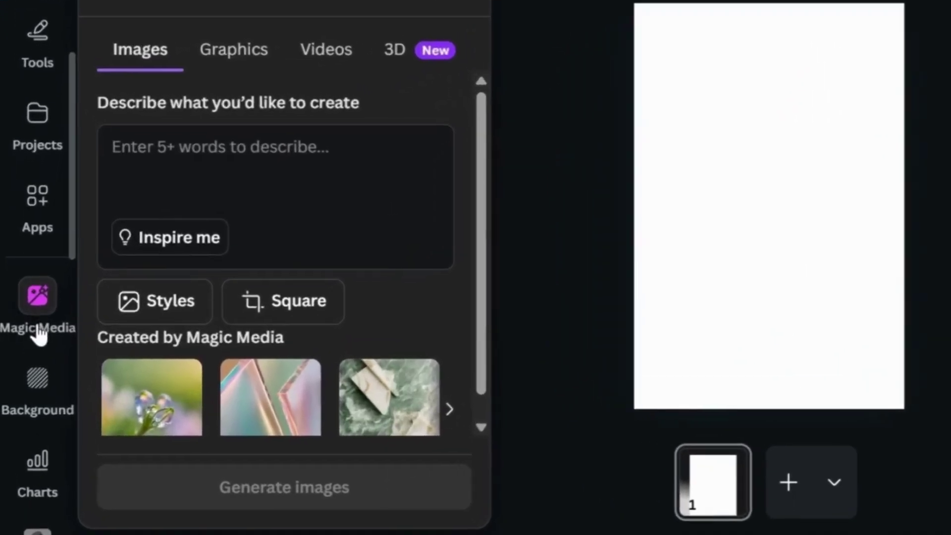
Generate portrait Santa sketch images from the pasted prompt and stretch one to fill the page.
right_click(228, 164)
click(252, 236)
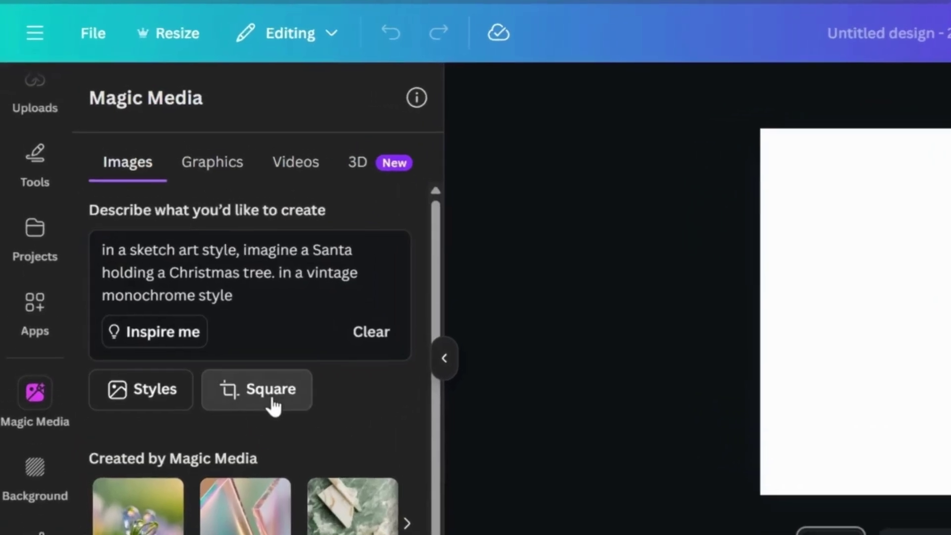
click(327, 409)
click(398, 267)
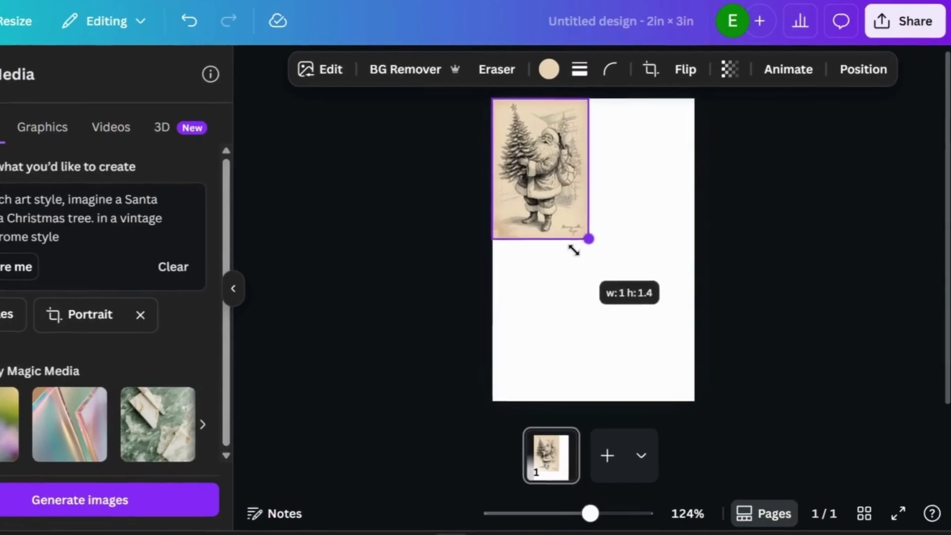
drag(574, 250, 711, 399)
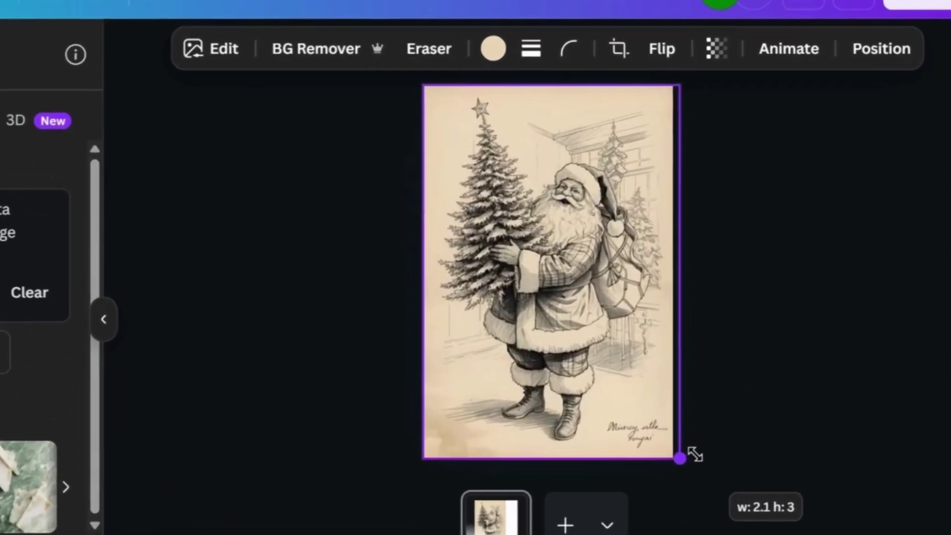
drag(695, 454, 693, 457)
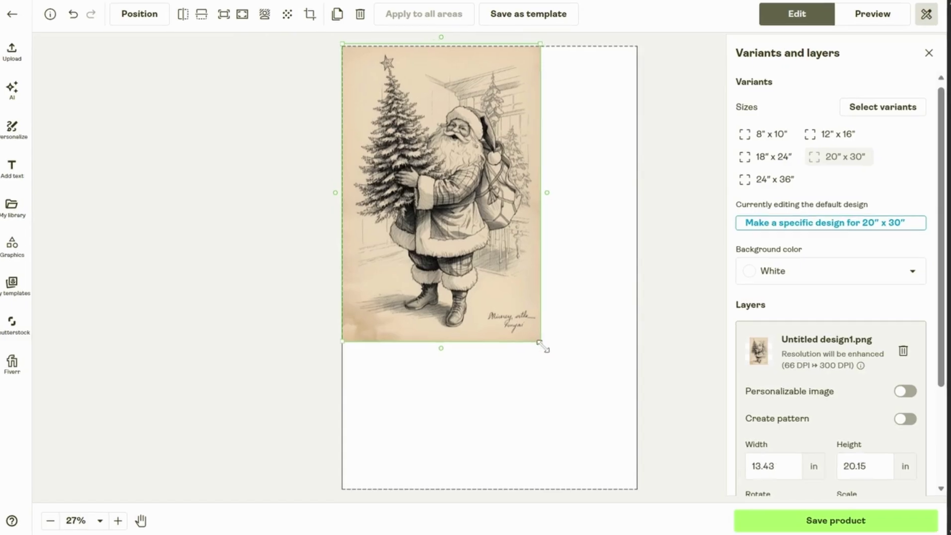
Enlarge the Santa artwork to 20×30 in on the poster.
drag(546, 346, 679, 525)
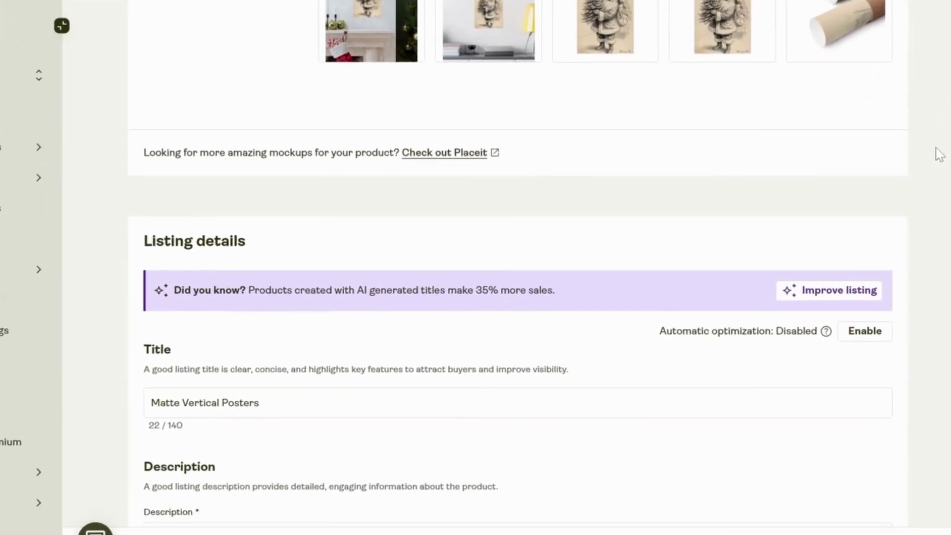
scroll(476, 267, down, 5)
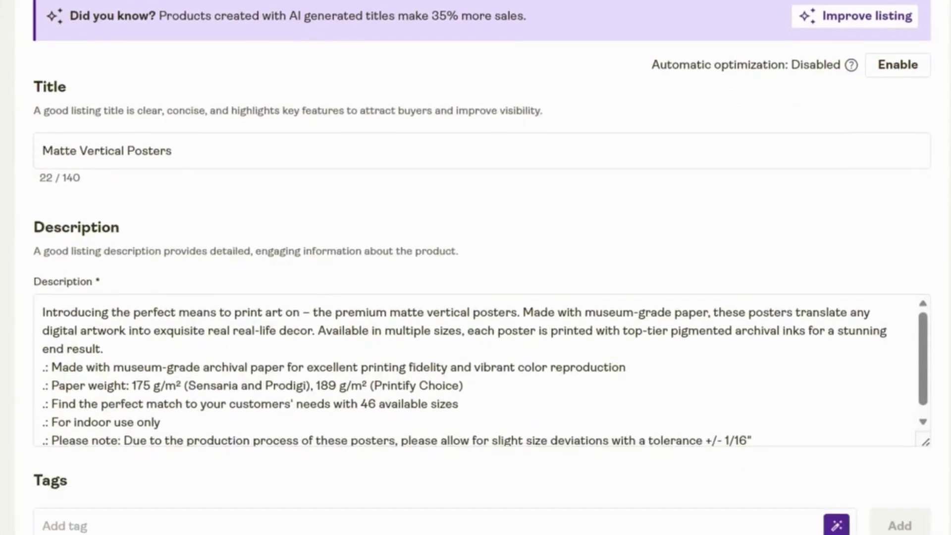
scroll(476, 268, down, 5)
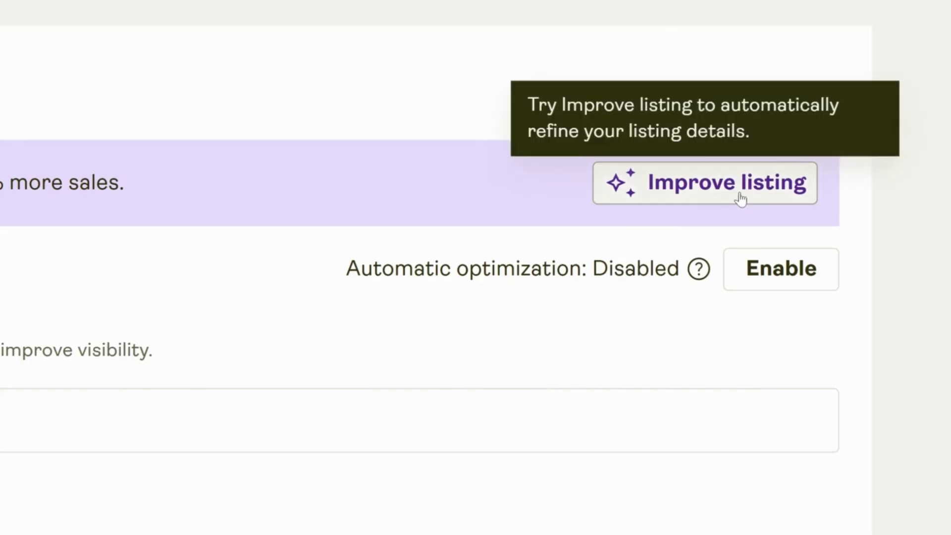
Generate an AI title, description and tags such as Holiday Decor, Matte Finish and Living Room Decor.
click(724, 198)
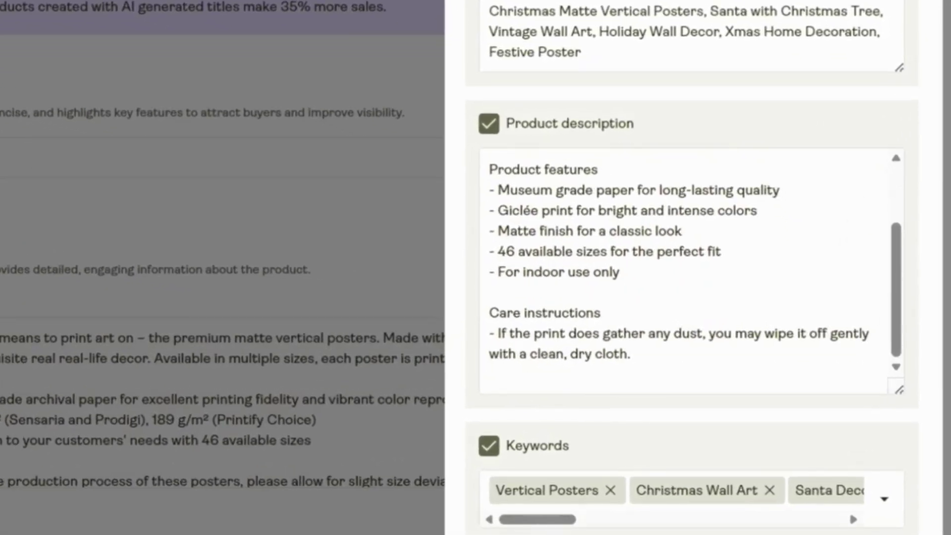
scroll(671, 497, right, 5)
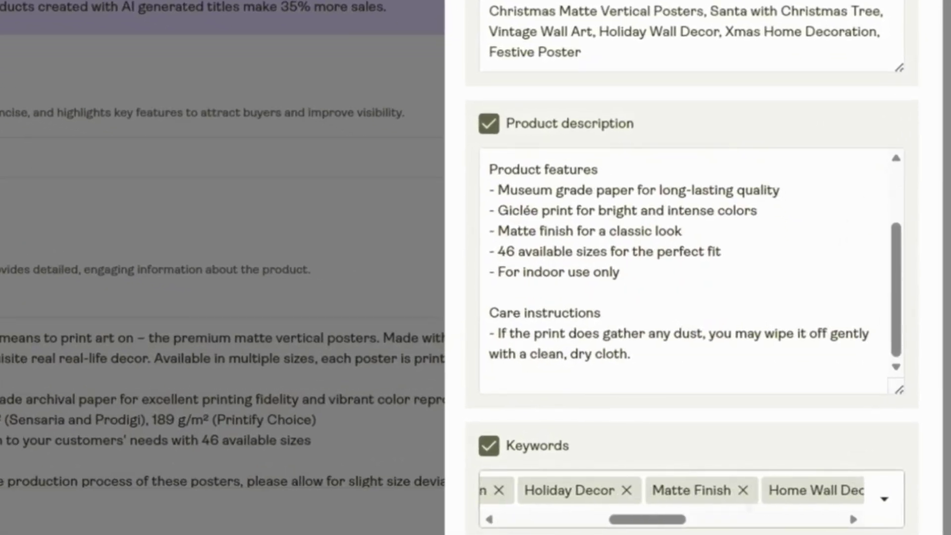
scroll(671, 498, right, 5)
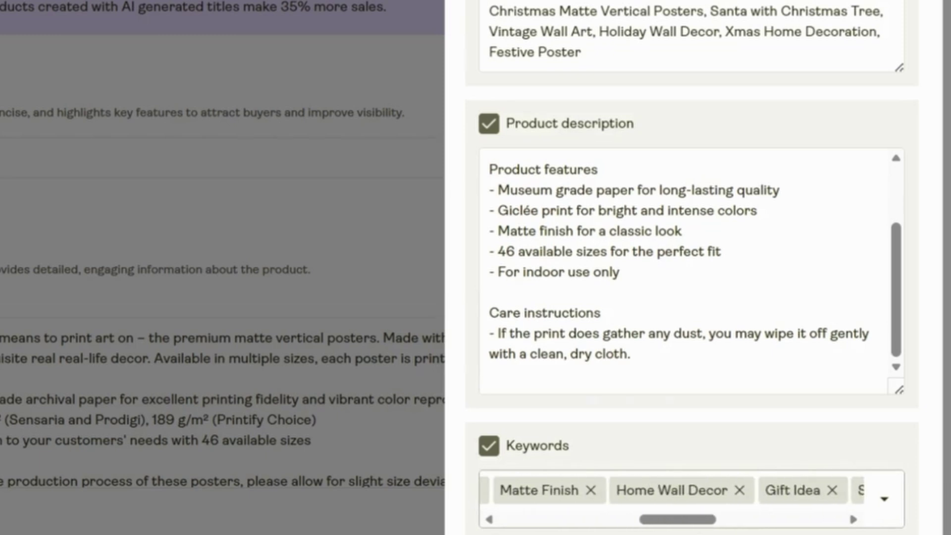
scroll(688, 270, up, 2)
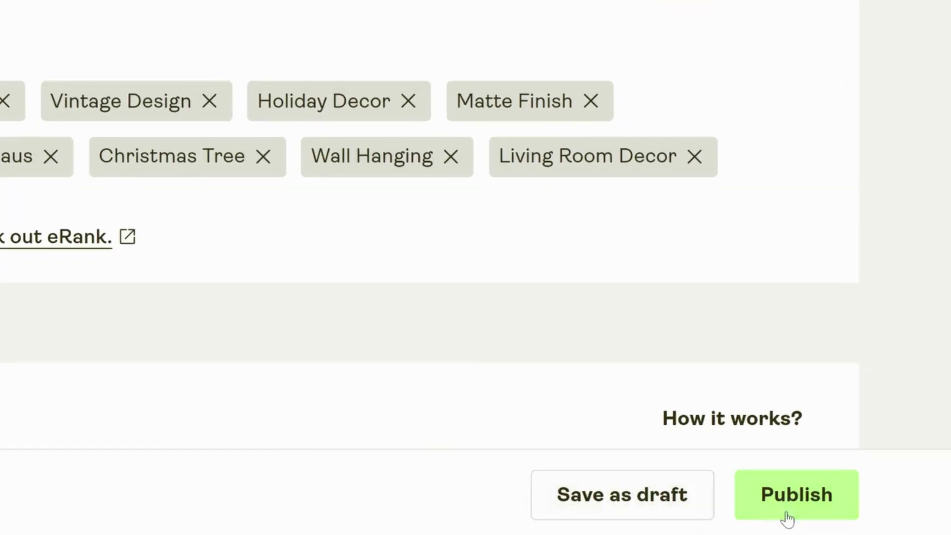